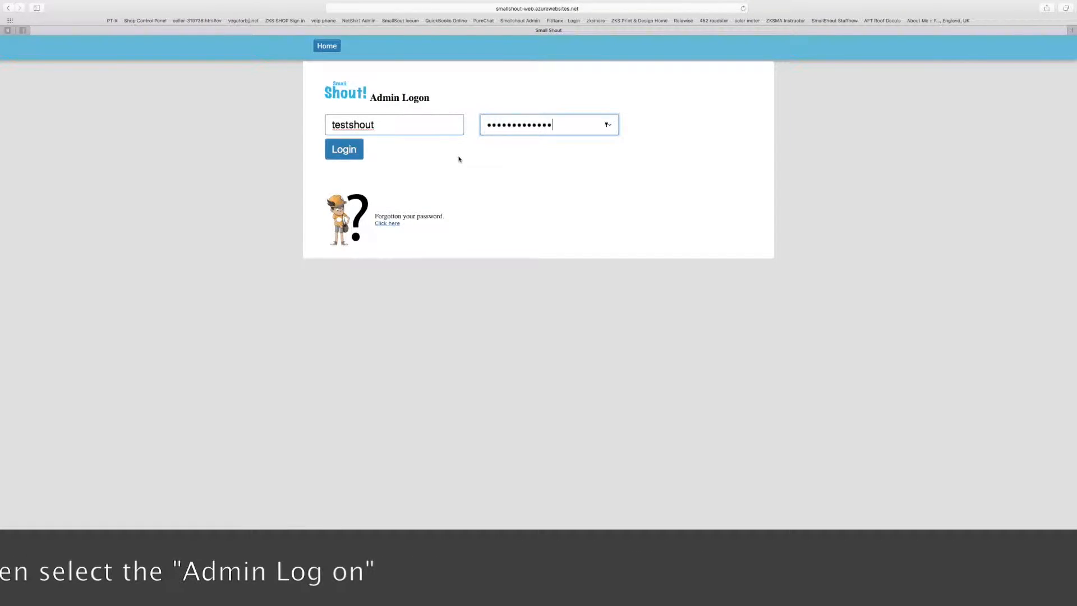
Log in to the Small Shout admin area with the admin credentials
{"action": "left_click", "coordinate": [346, 152]}
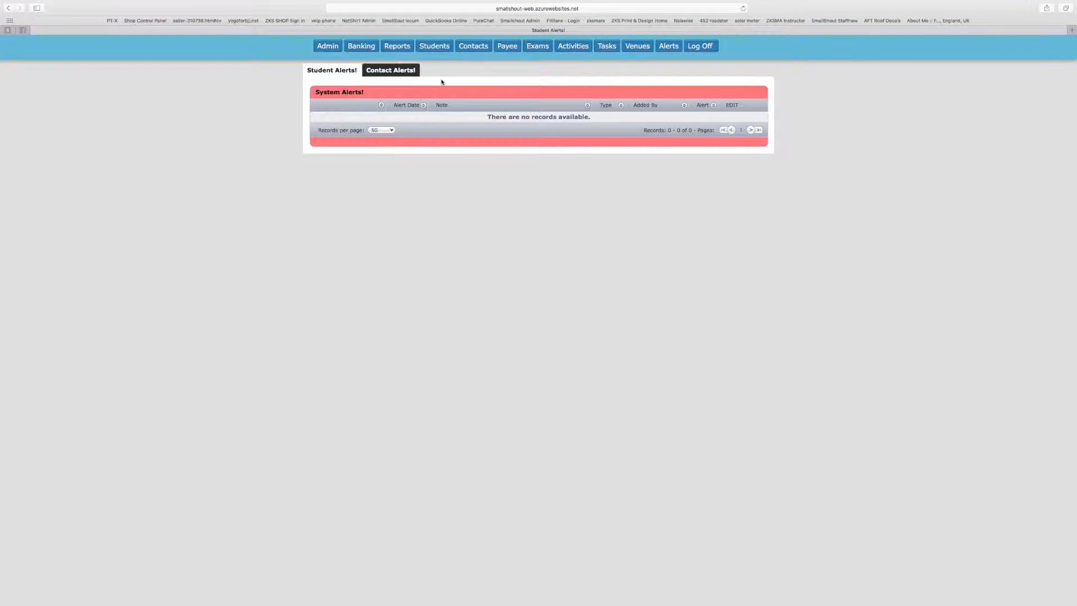
Search the Students list by the student's first name; no records are found
{"action": "left_click", "coordinate": [436, 48]}
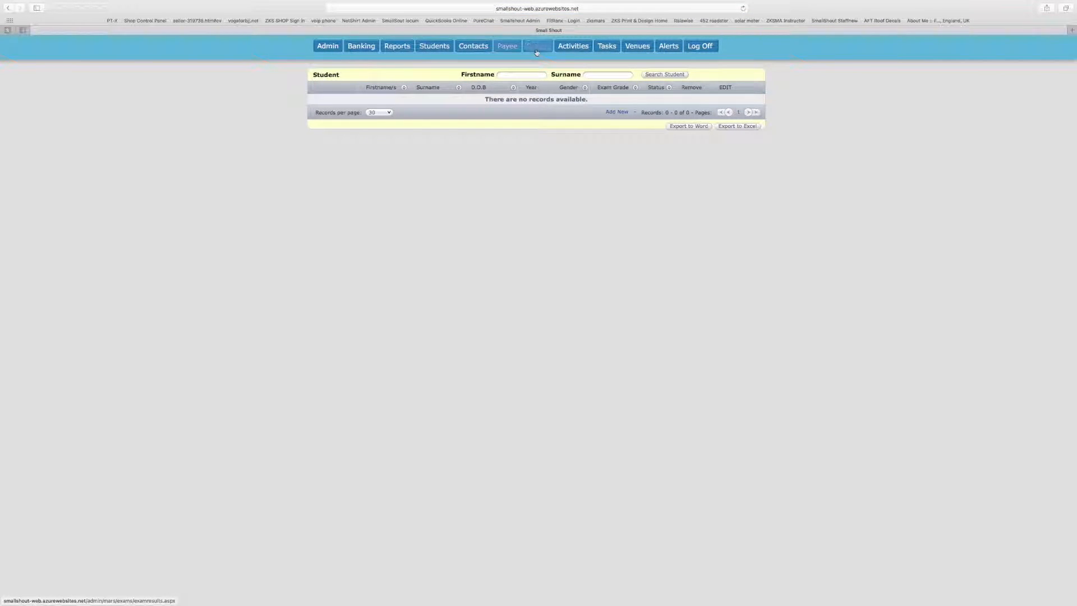
{"action": "left_click", "coordinate": [516, 74]}
{"action": "type", "text": "Ben"}
{"action": "left_click", "coordinate": [662, 75]}
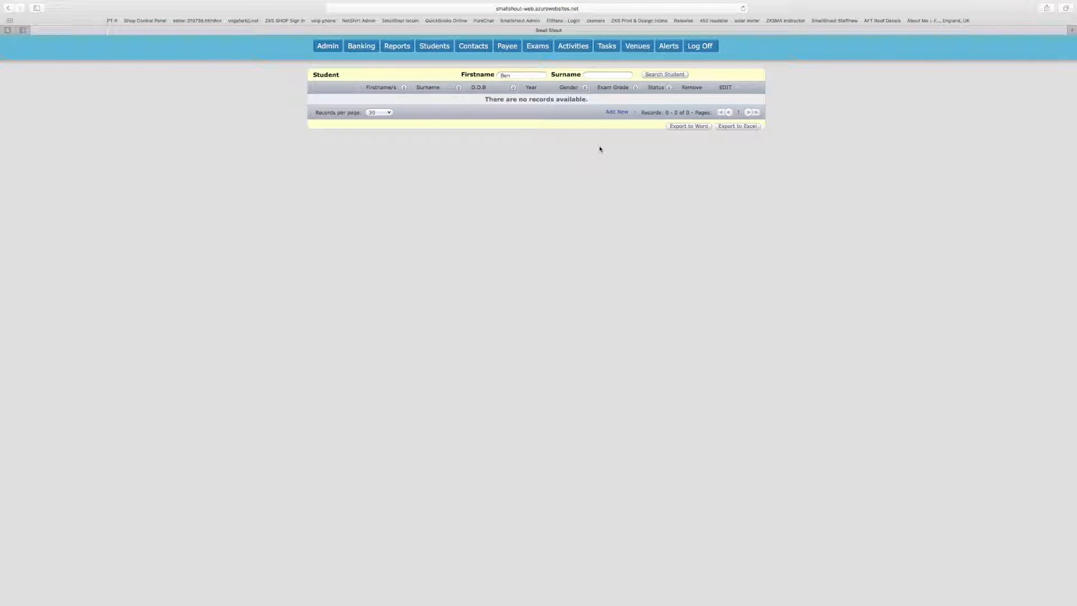
Start a new student record and enter the student's first name and surname, fixing capitalisation typos
{"action": "left_click", "coordinate": [617, 112]}
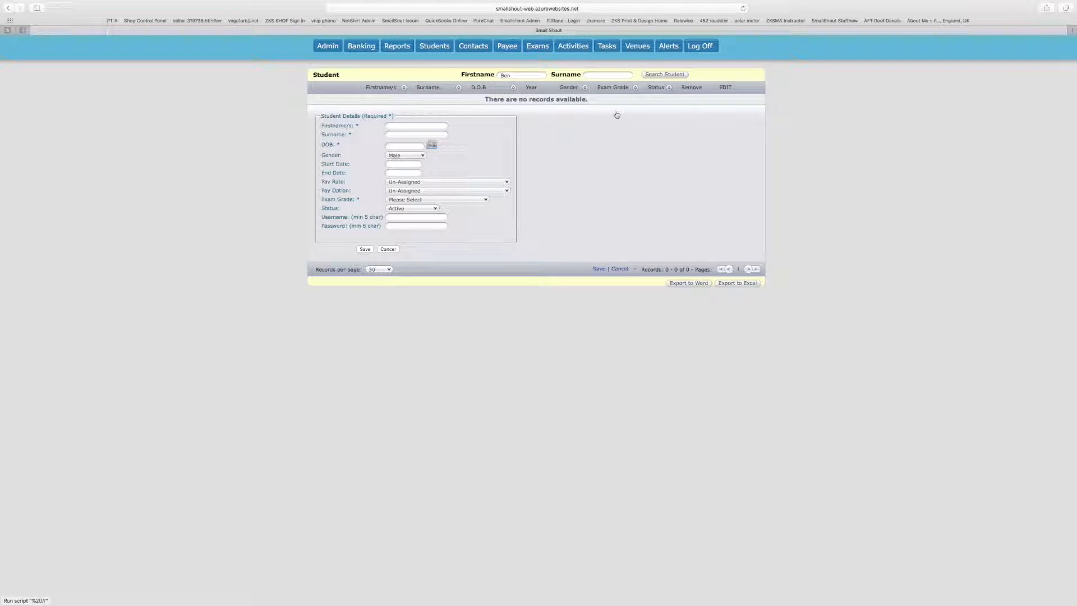
{"action": "left_click", "coordinate": [420, 124]}
{"action": "type", "text": "Ben"}
{"action": "left_click", "coordinate": [417, 134]}
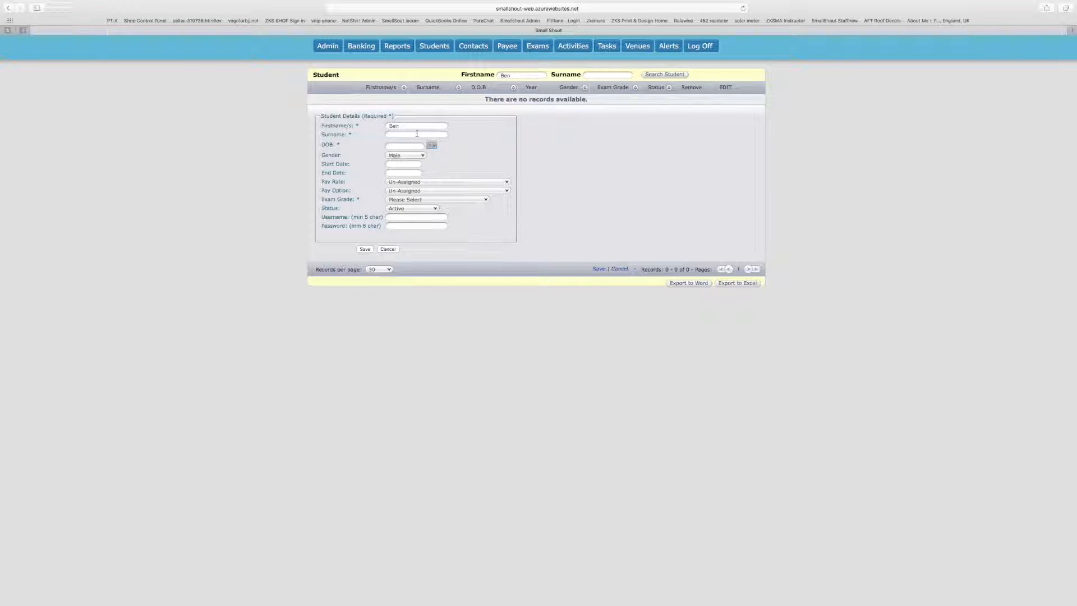
{"action": "type", "text": "SmallSHout"}
{"action": "left_click", "coordinate": [406, 135]}
{"action": "key", "text": "BackSpace"}
{"action": "type", "text": "shout"}
{"action": "left_click", "coordinate": [410, 135]}
{"action": "key", "text": "BackSpace"}
{"action": "type", "text": "hout"}
Set the student's date of birth to 11/11/2008
{"action": "left_click", "coordinate": [433, 146]}
{"action": "left_click", "coordinate": [488, 156]}
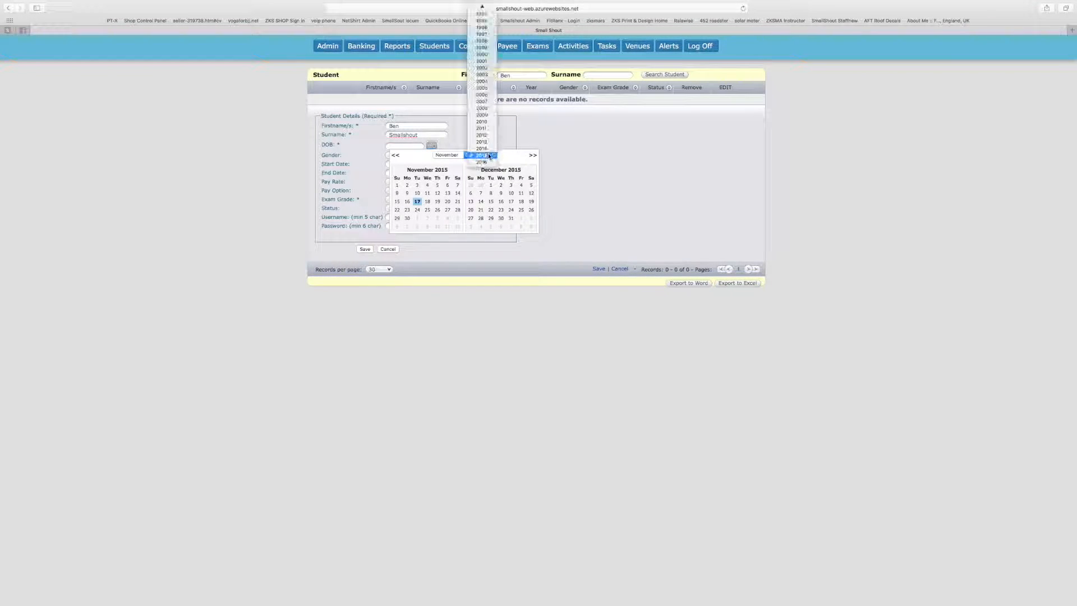
{"action": "left_click", "coordinate": [484, 108]}
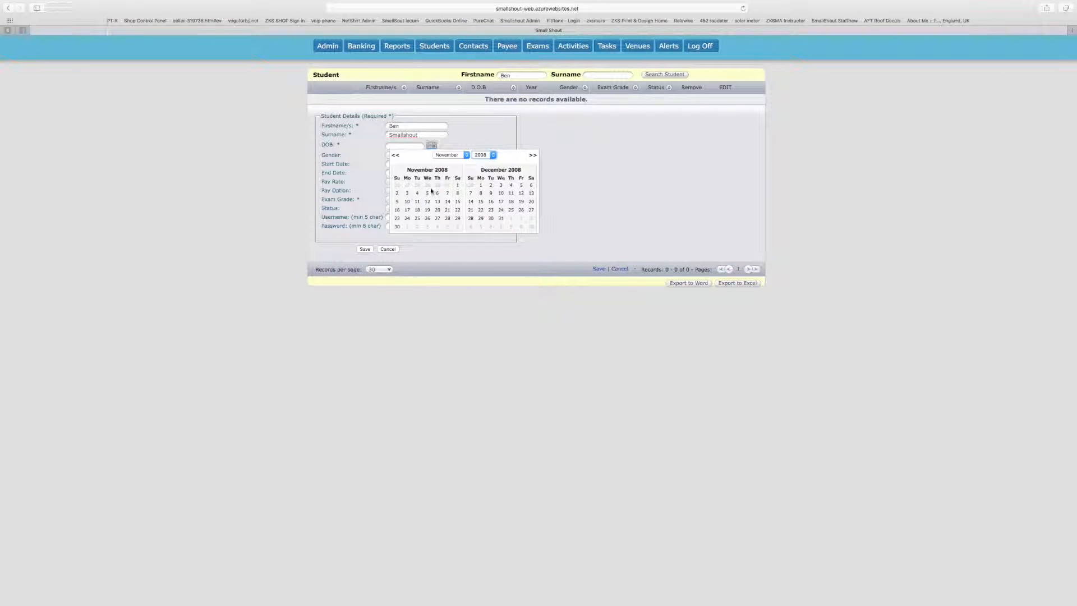
{"action": "left_click", "coordinate": [418, 202]}
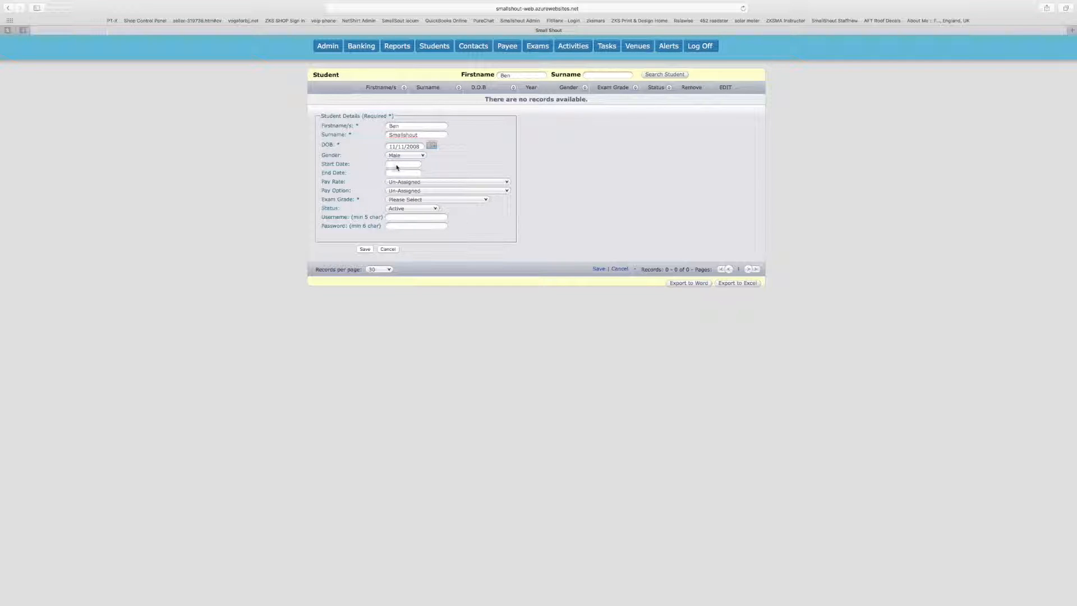
Keep Pay Rate Un-Assigned and leave Exam Grade unselected
{"action": "left_click", "coordinate": [423, 183]}
{"action": "left_click", "coordinate": [423, 183]}
{"action": "left_click", "coordinate": [435, 199]}
{"action": "left_click", "coordinate": [431, 209]}
Try saving, dismiss the 'You have not selected a grade!' warning, and go to Admin settings
{"action": "left_click", "coordinate": [365, 249]}
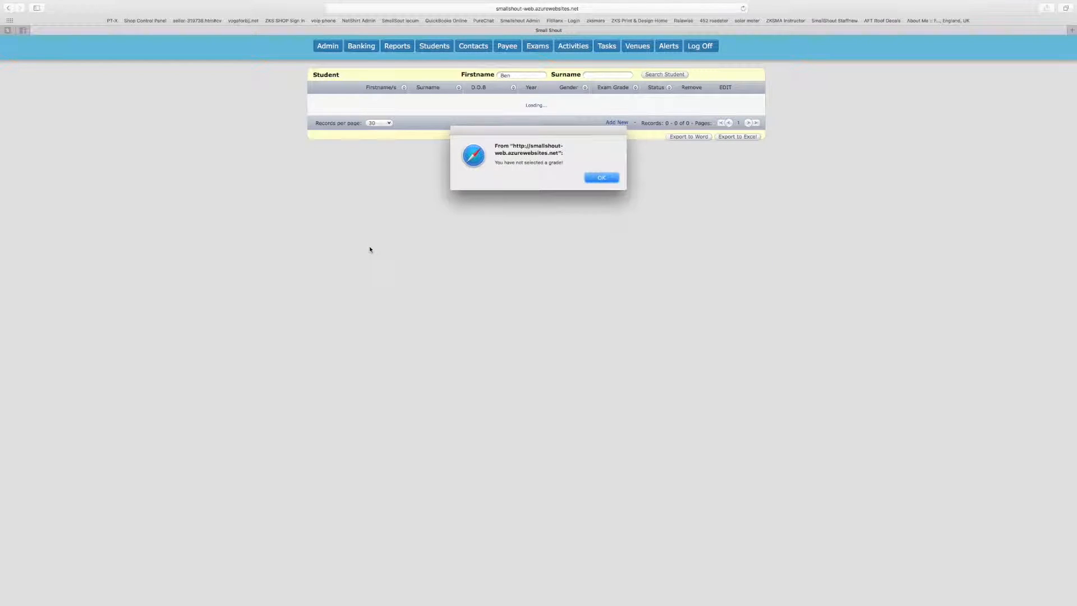
{"action": "left_click", "coordinate": [600, 177]}
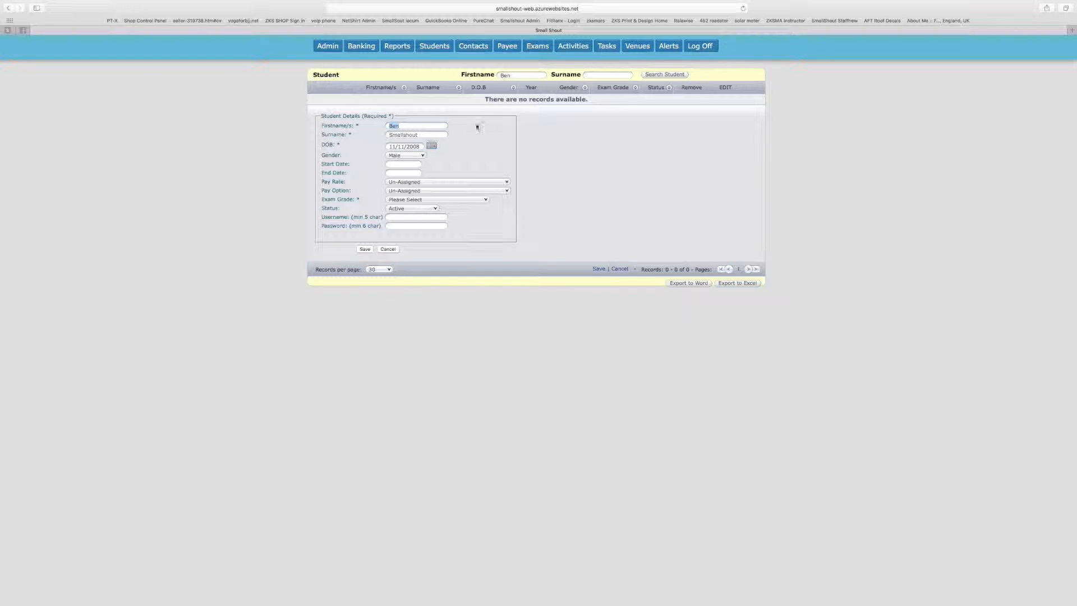
{"action": "left_click", "coordinate": [328, 46]}
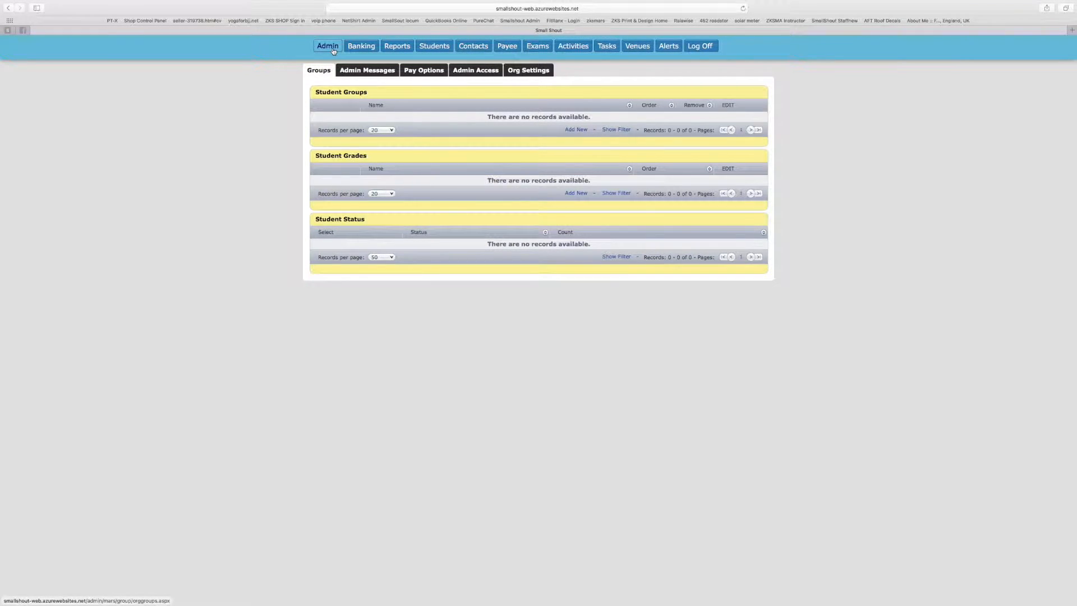
Add a 'No grade' student grade with order 0, then return to Students
{"action": "left_click", "coordinate": [576, 193]}
{"action": "left_click", "coordinate": [400, 206]}
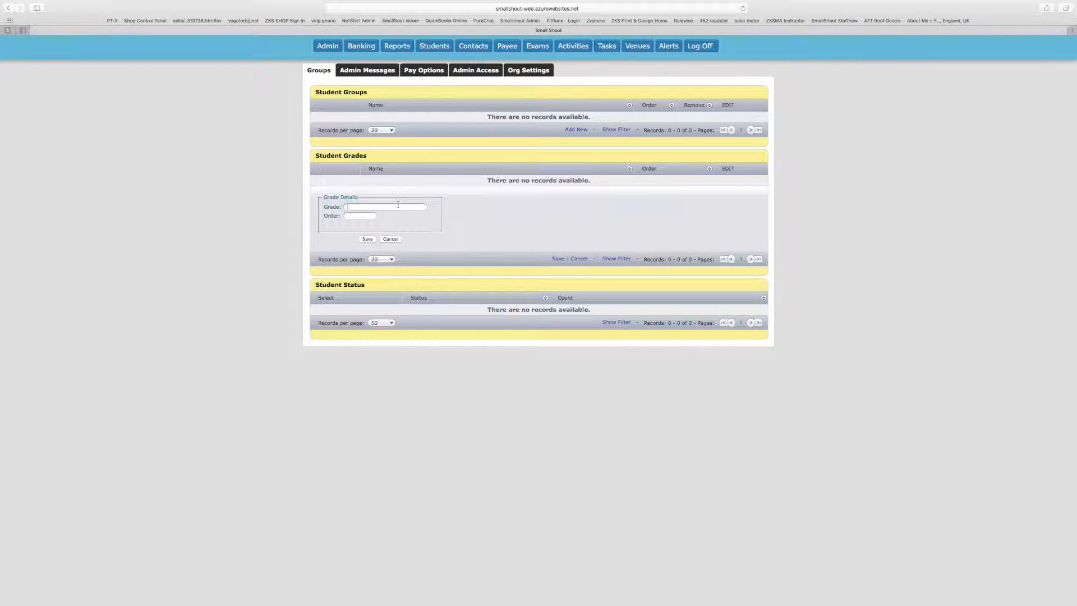
{"action": "type", "text": "NO grad"}
{"action": "key", "text": "BackSpace"}
{"action": "key", "text": "BackSpace"}
{"action": "left_click", "coordinate": [364, 218]}
{"action": "left_click", "coordinate": [368, 239]}
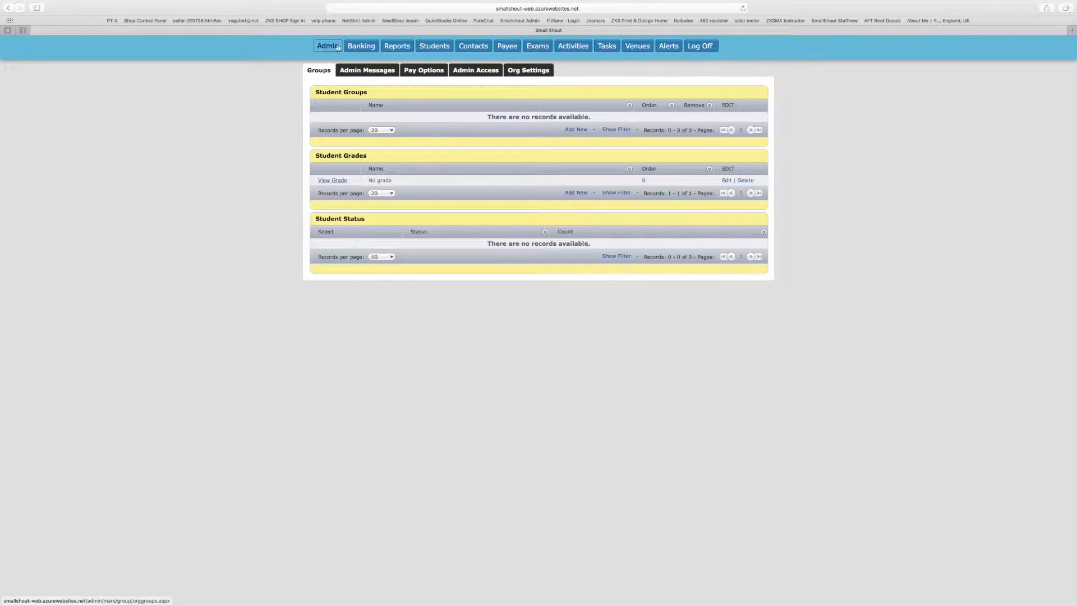
{"action": "left_click", "coordinate": [451, 50]}
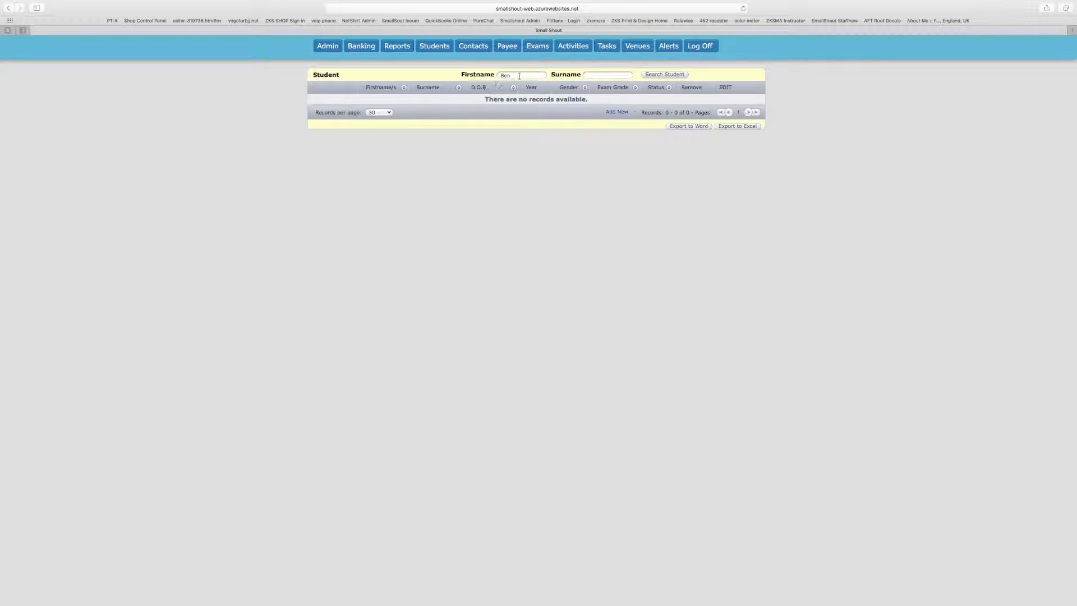
Reopen the add-student form and enter the student's name again
{"action": "left_click", "coordinate": [648, 74]}
{"action": "left_click", "coordinate": [615, 113]}
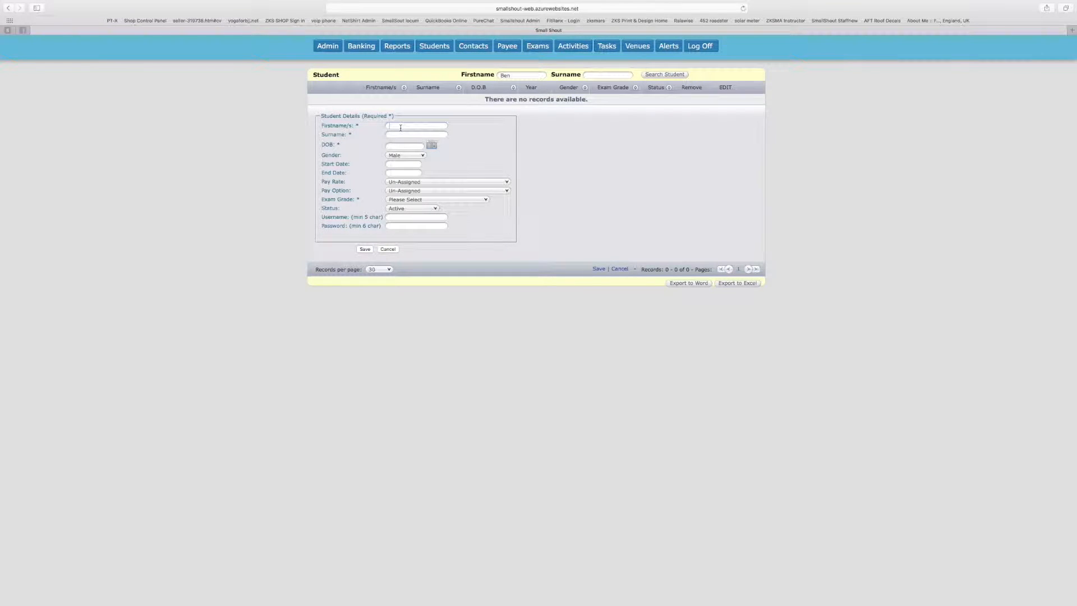
{"action": "type", "text": "Be"}
{"action": "type", "text": "Smallshout"}
Set date of birth to 17/11/2010, keeping Pay Rate and Pay Option Un-Assigned
{"action": "left_click", "coordinate": [431, 146]}
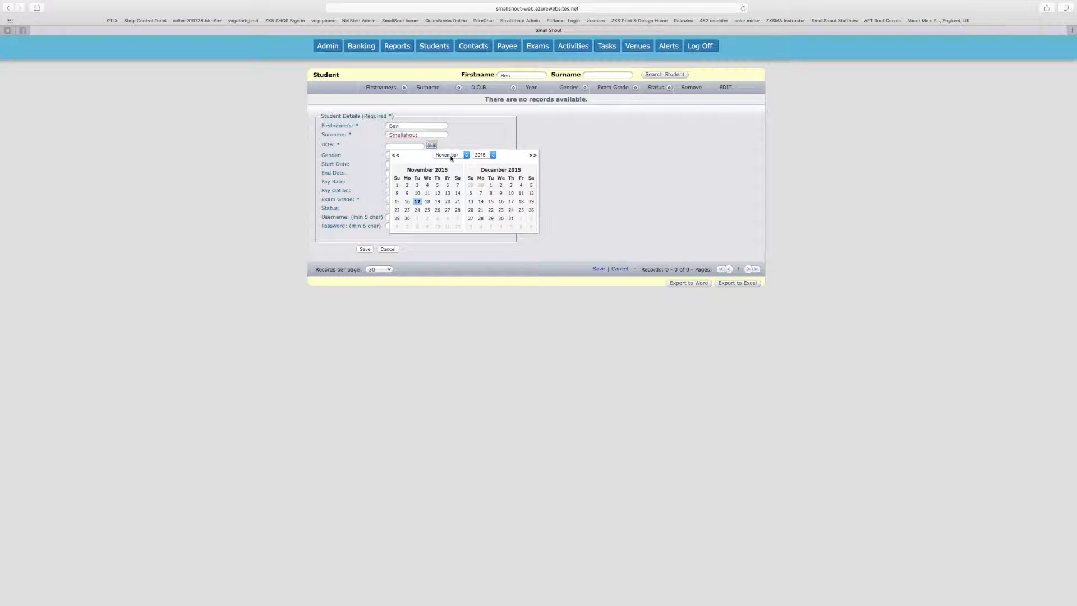
{"action": "left_click", "coordinate": [488, 155]}
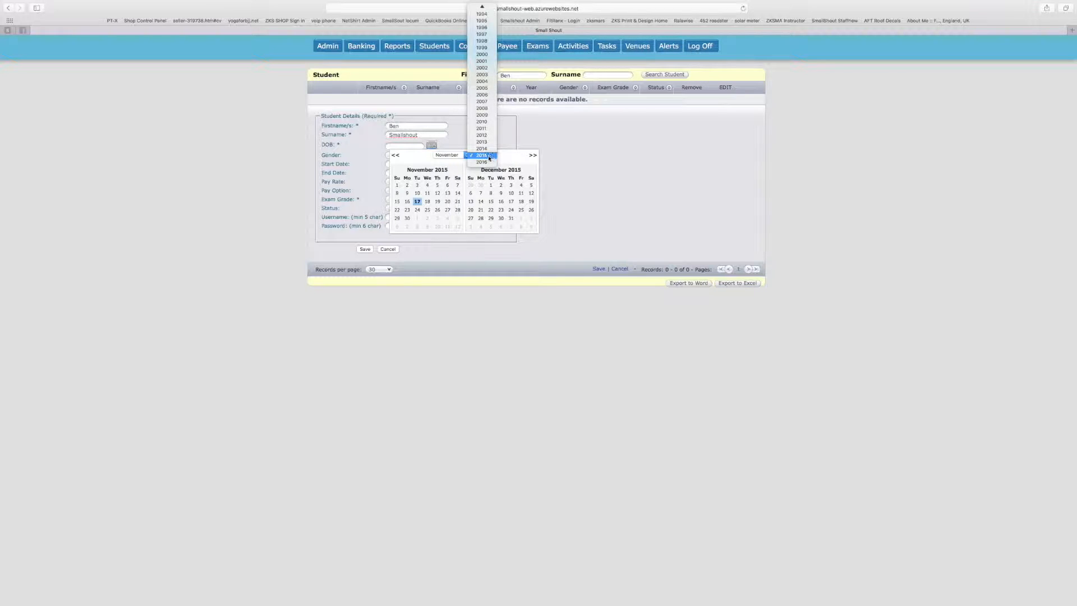
{"action": "left_click", "coordinate": [482, 122]}
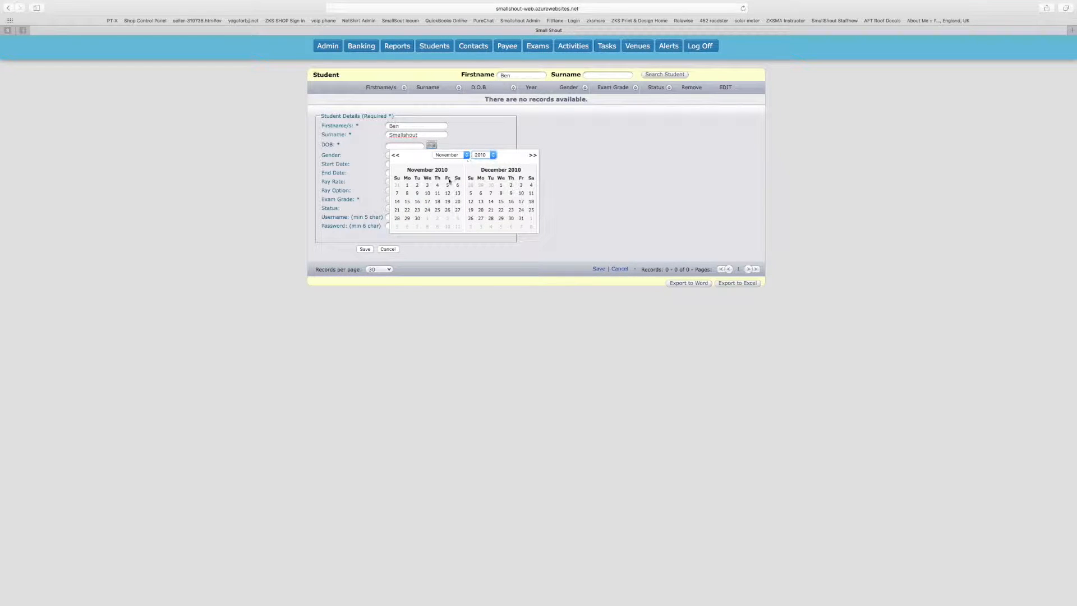
{"action": "left_click", "coordinate": [427, 203]}
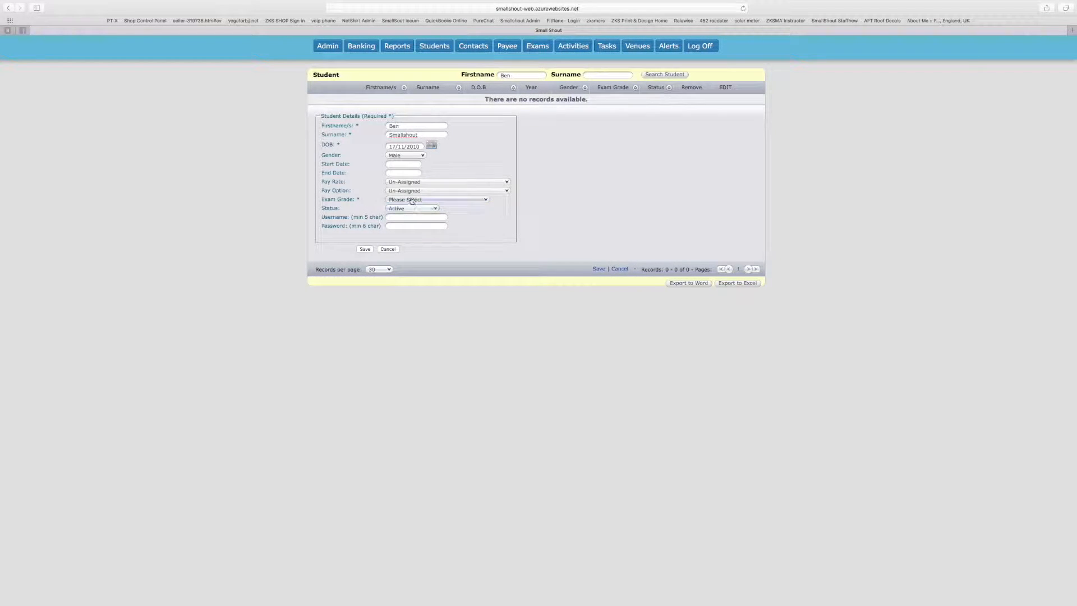
{"action": "left_click", "coordinate": [415, 183]}
{"action": "left_click", "coordinate": [413, 190]}
{"action": "left_click", "coordinate": [416, 192]}
{"action": "left_click", "coordinate": [414, 200]}
{"action": "left_click", "coordinate": [415, 200]}
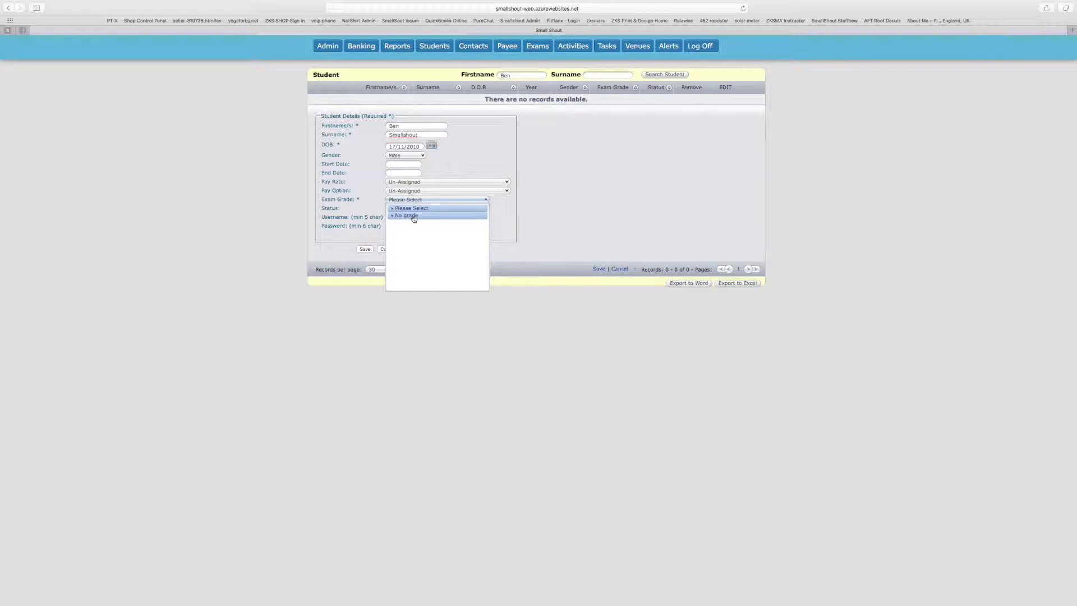
Set Exam Grade to 'No grade' and Status to Prospect, then save the student
{"action": "left_click", "coordinate": [414, 217]}
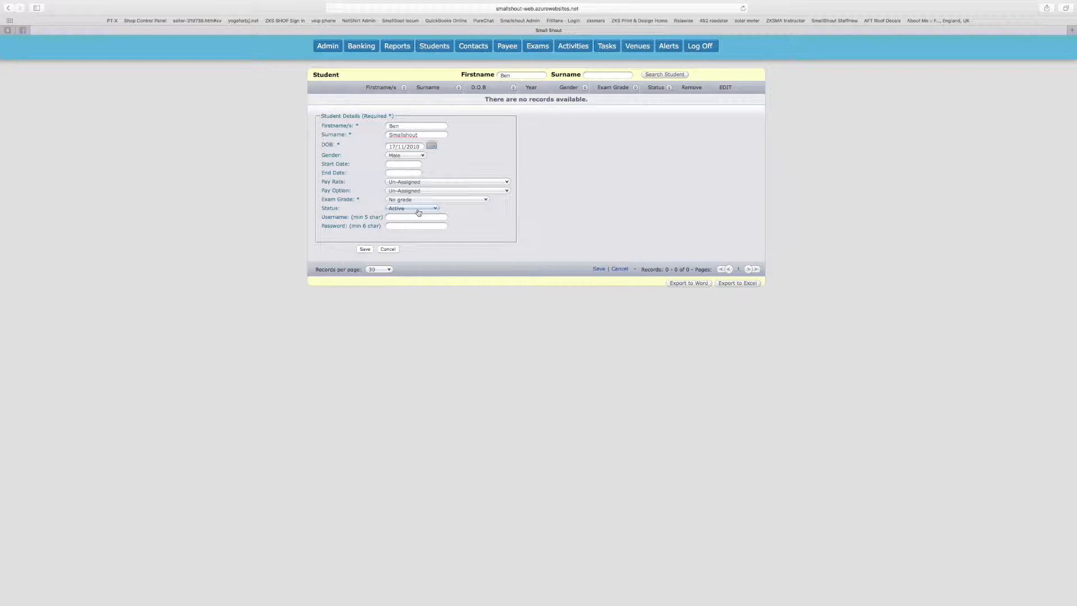
{"action": "left_click", "coordinate": [417, 211]}
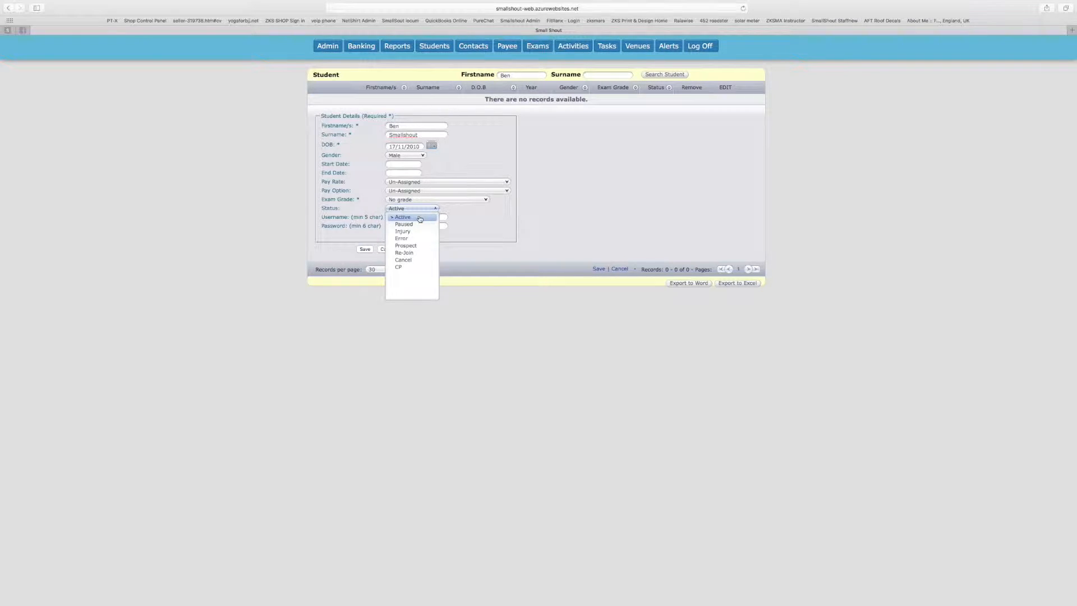
{"action": "left_click", "coordinate": [405, 245]}
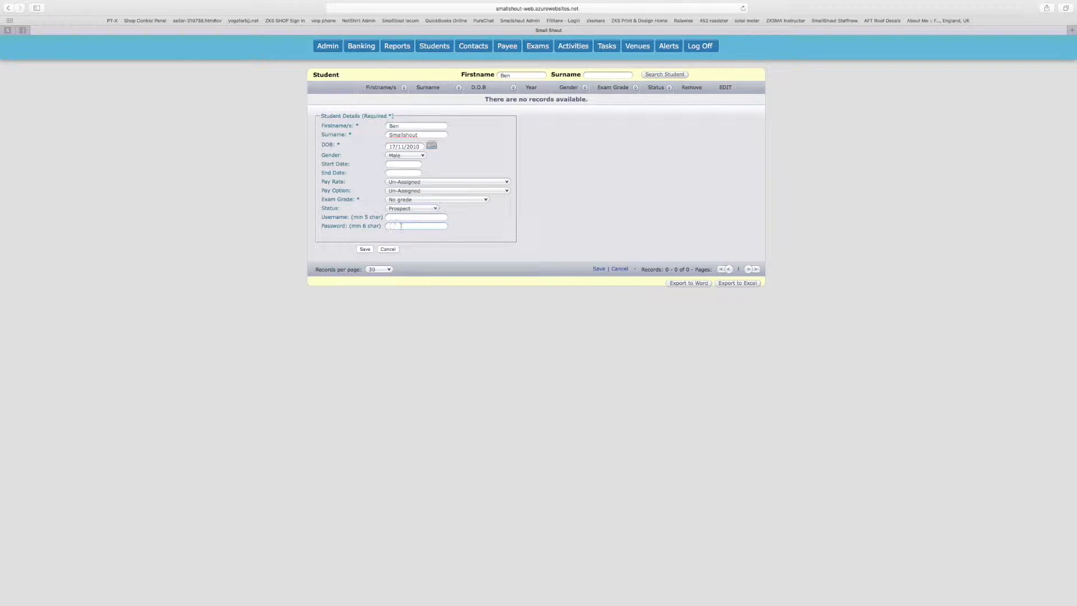
{"action": "left_click", "coordinate": [366, 249]}
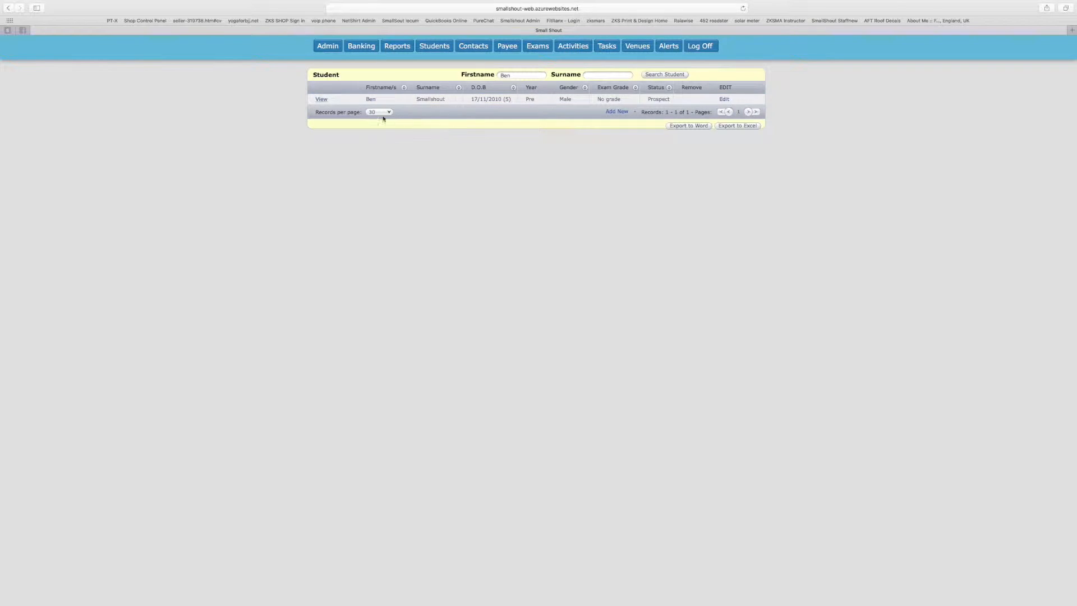
Open the new student's profile via the View link in the Student grid
{"action": "left_click", "coordinate": [320, 100]}
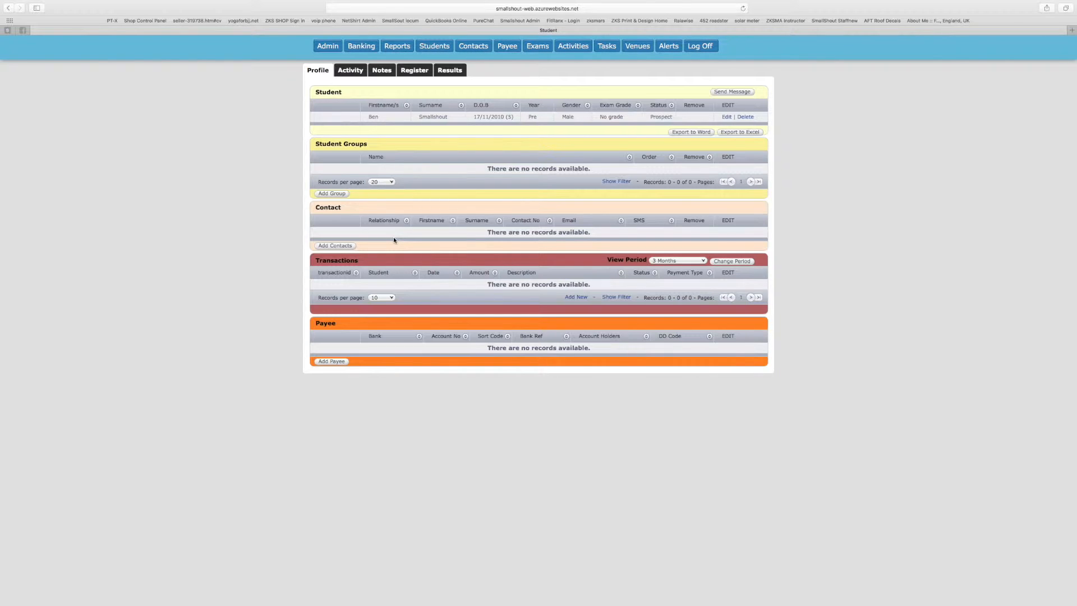
Save a new contact with the student's name, e-mail address and SMS number, with Message enabled
{"action": "left_click", "coordinate": [354, 247]}
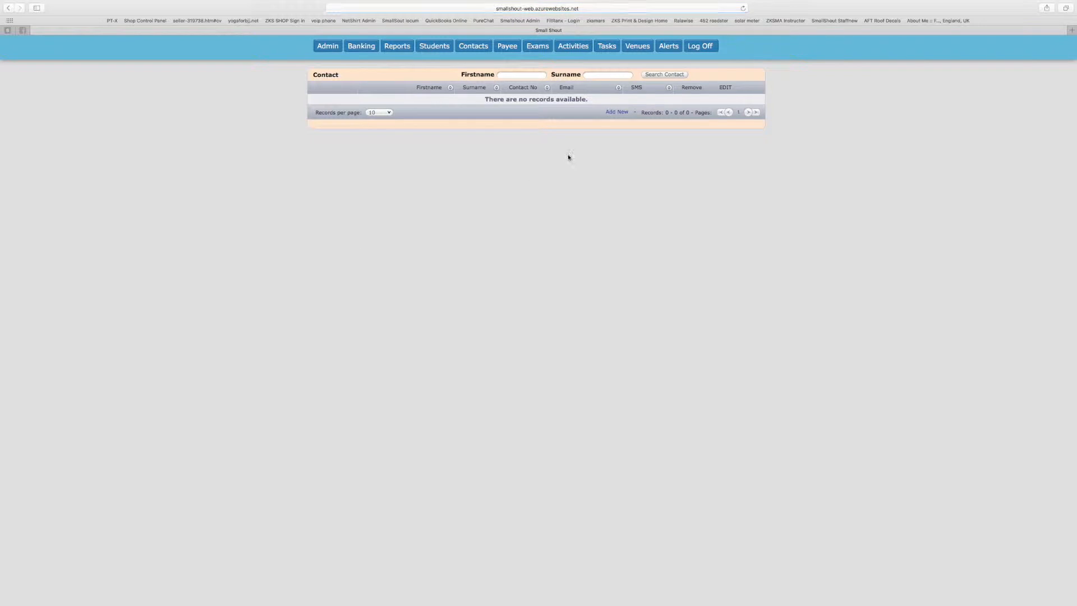
{"action": "left_click", "coordinate": [617, 112]}
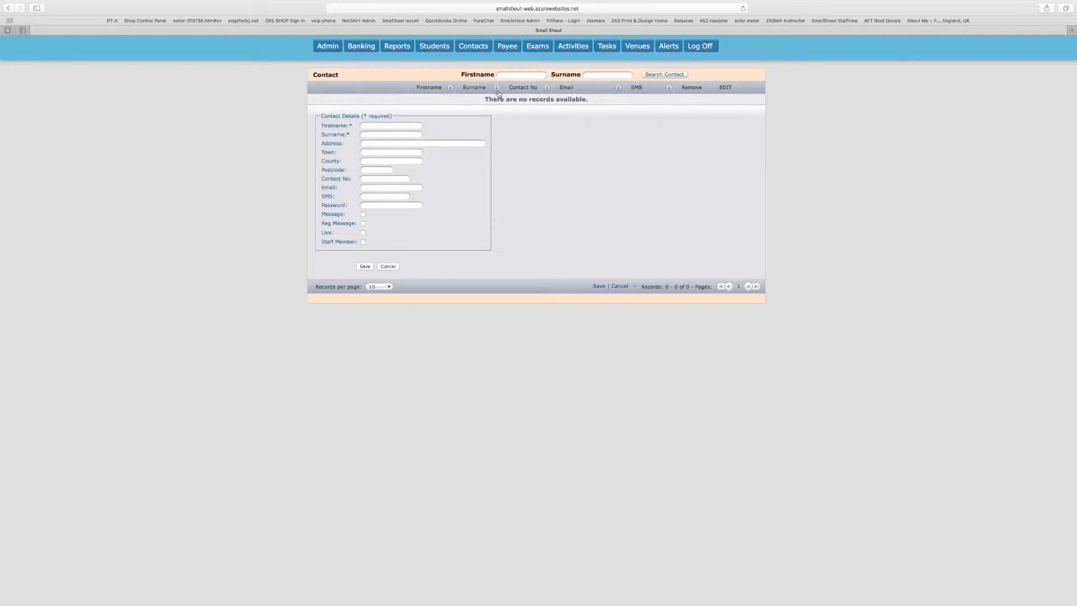
{"action": "left_click", "coordinate": [402, 125]}
{"action": "type", "text": "Ben"}
{"action": "type", "text": "Smallshout"}
{"action": "left_click", "coordinate": [370, 189]}
{"action": "left_click", "coordinate": [367, 197]}
{"action": "type", "text": "012345 678901"}
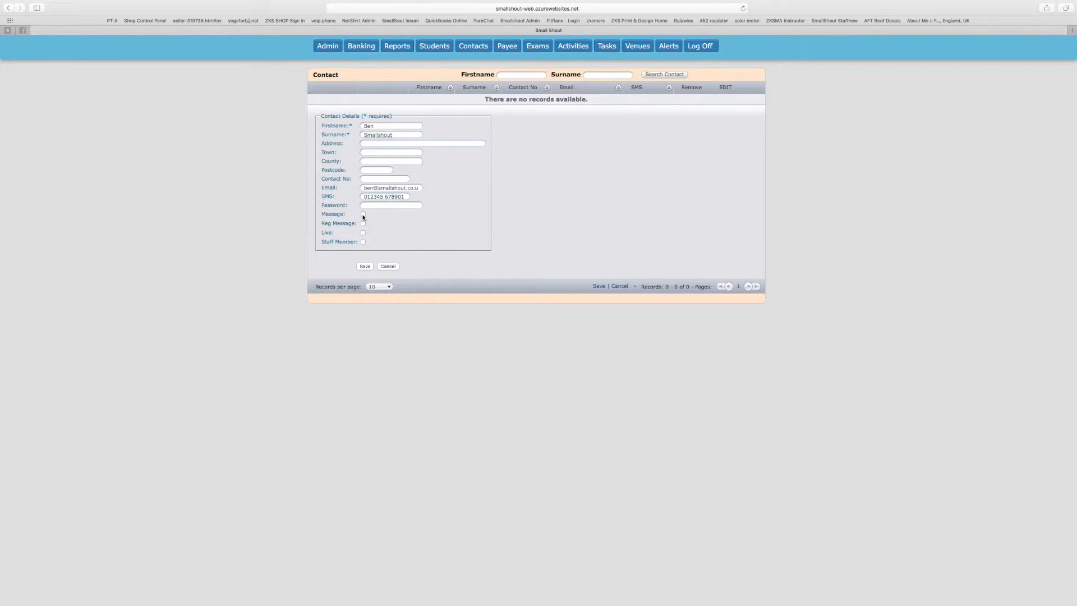
{"action": "left_click", "coordinate": [363, 215]}
{"action": "left_click", "coordinate": [367, 267]}
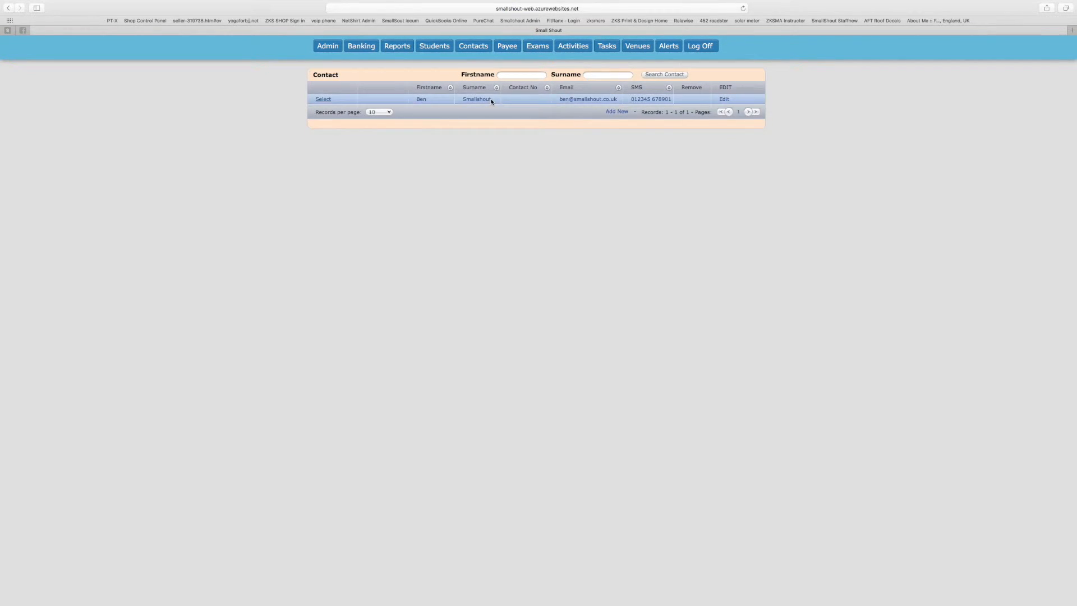
Attach the new contact to the student as an emergency contact with relationship Self
{"action": "left_click", "coordinate": [324, 100]}
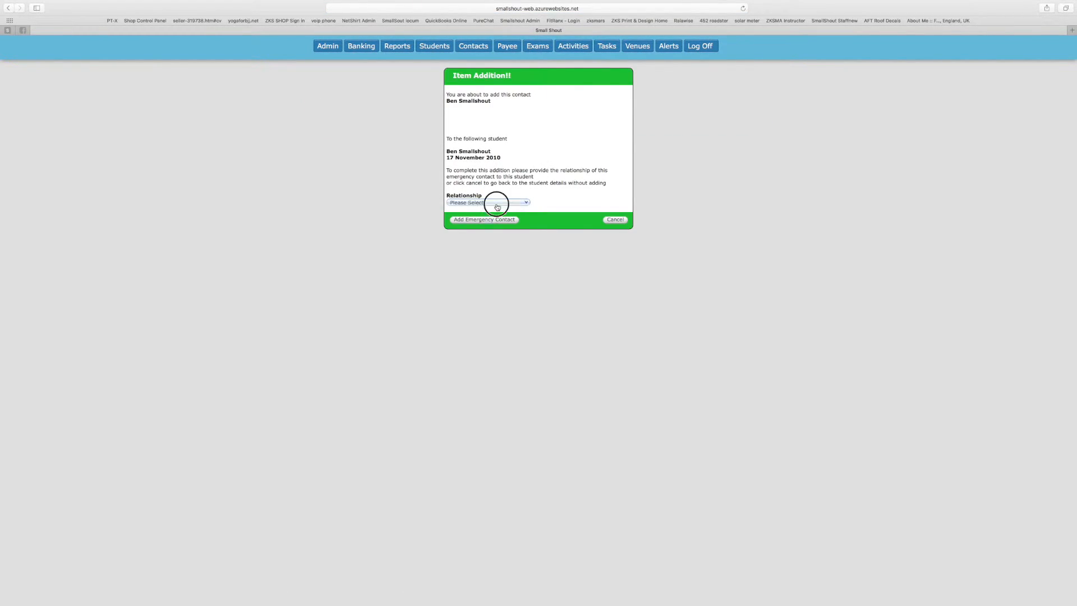
{"action": "left_click", "coordinate": [493, 203]}
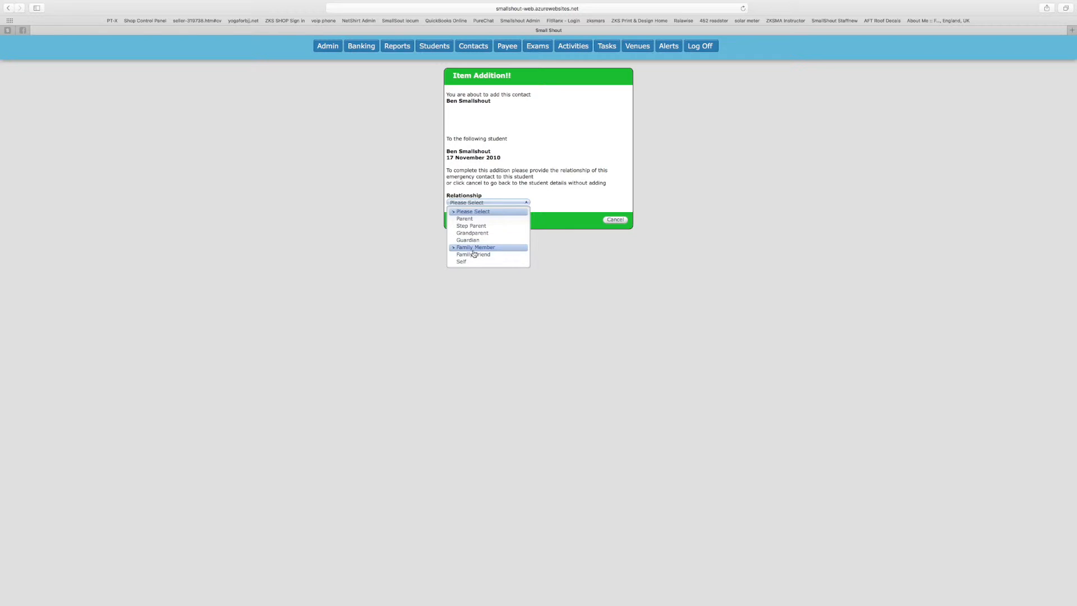
{"action": "left_click", "coordinate": [463, 262]}
{"action": "left_click", "coordinate": [470, 221]}
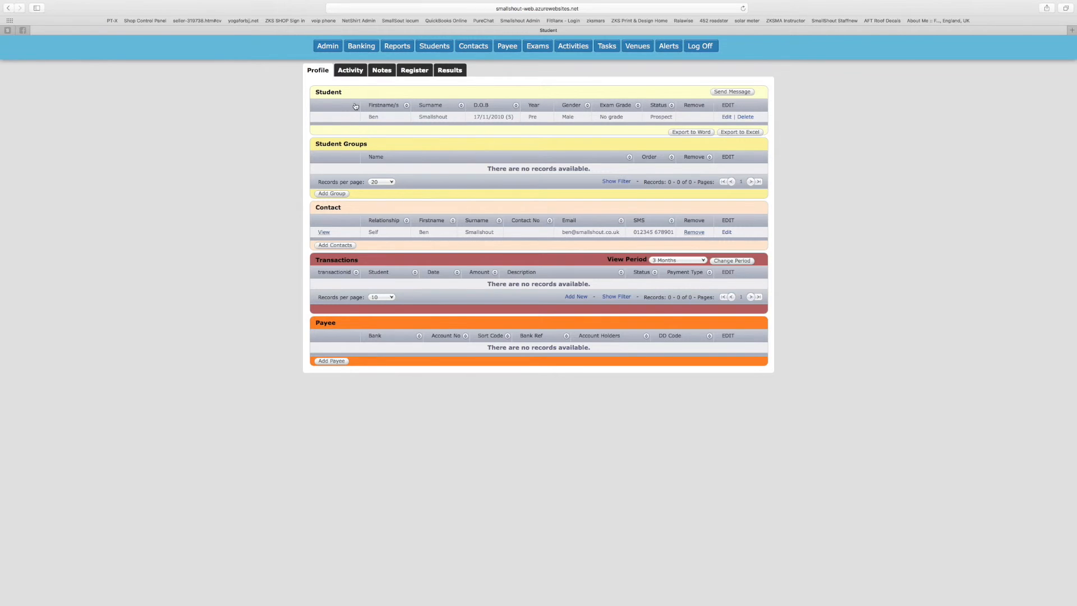
Show the student's Activity tab with its empty Class, Students/Events and Students/Courses sections
{"action": "left_click", "coordinate": [353, 74]}
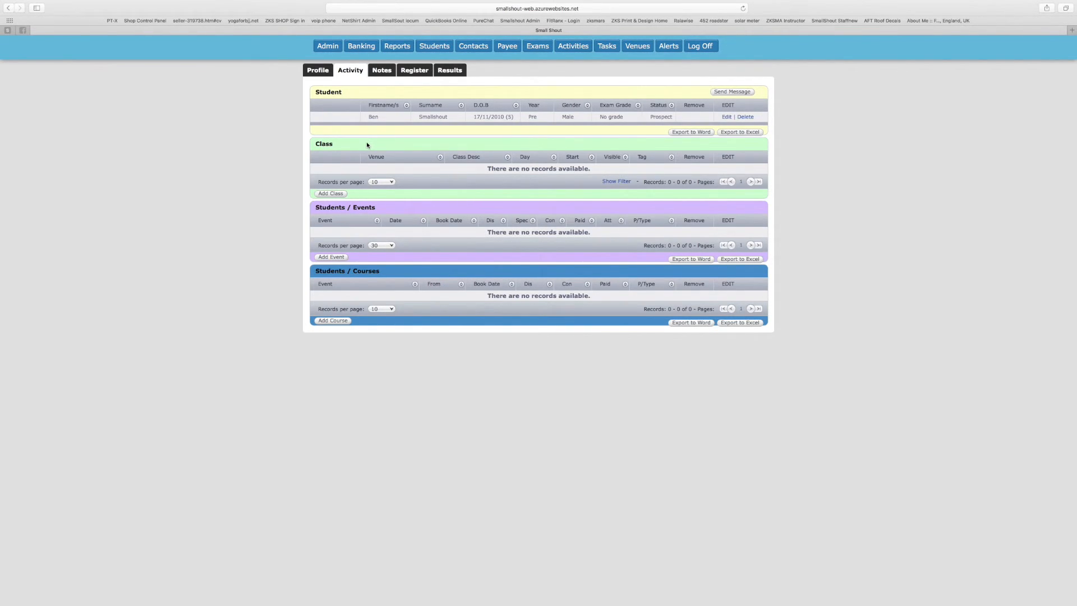
{"action": "left_click", "coordinate": [332, 194]}
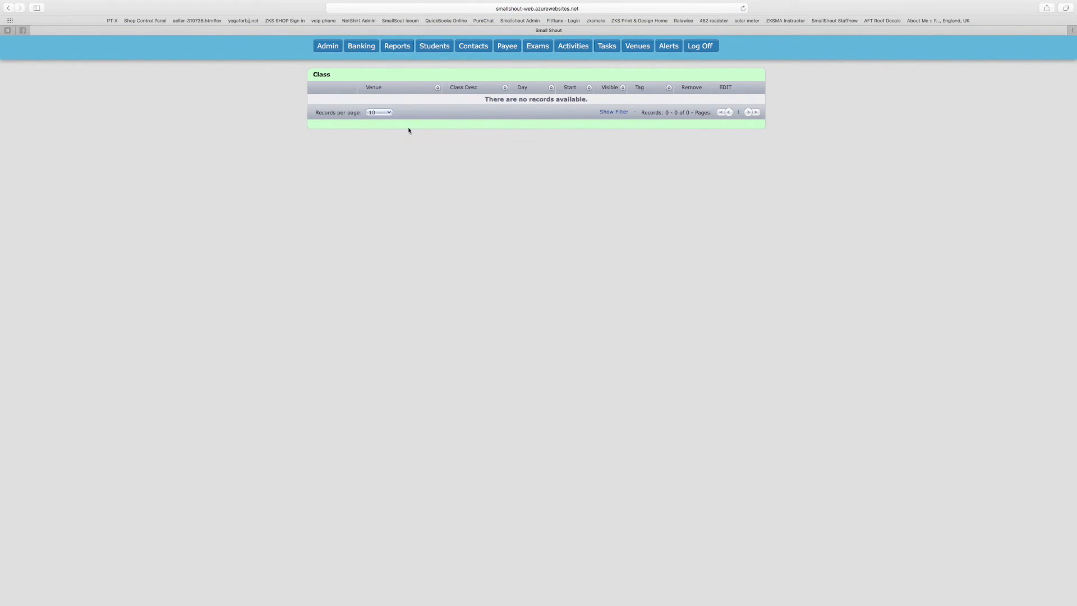
{"action": "left_click", "coordinate": [8, 8]}
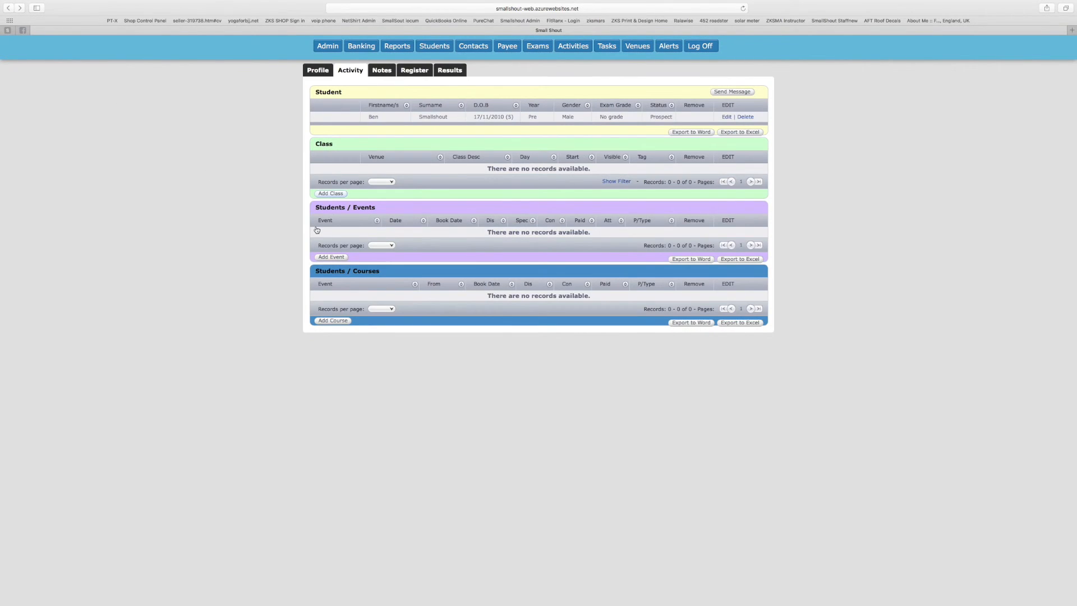